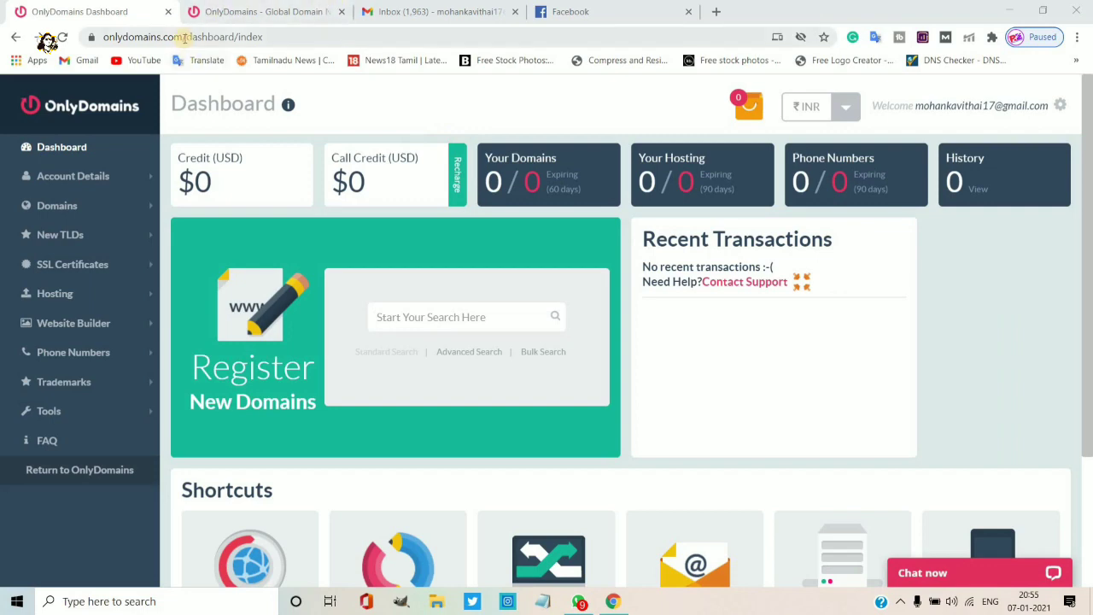
- Load the copied OnlyDomains site URL in a new tab, then return to the Dashboard tab
click(182, 37)
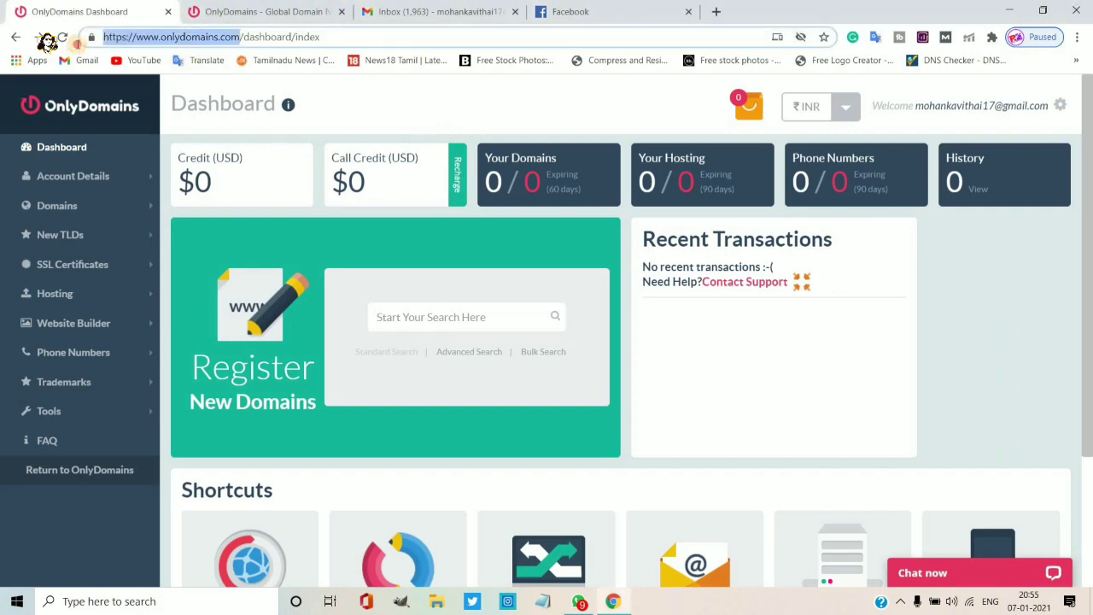
click(713, 10)
text(https://www.onlydomains.com/)
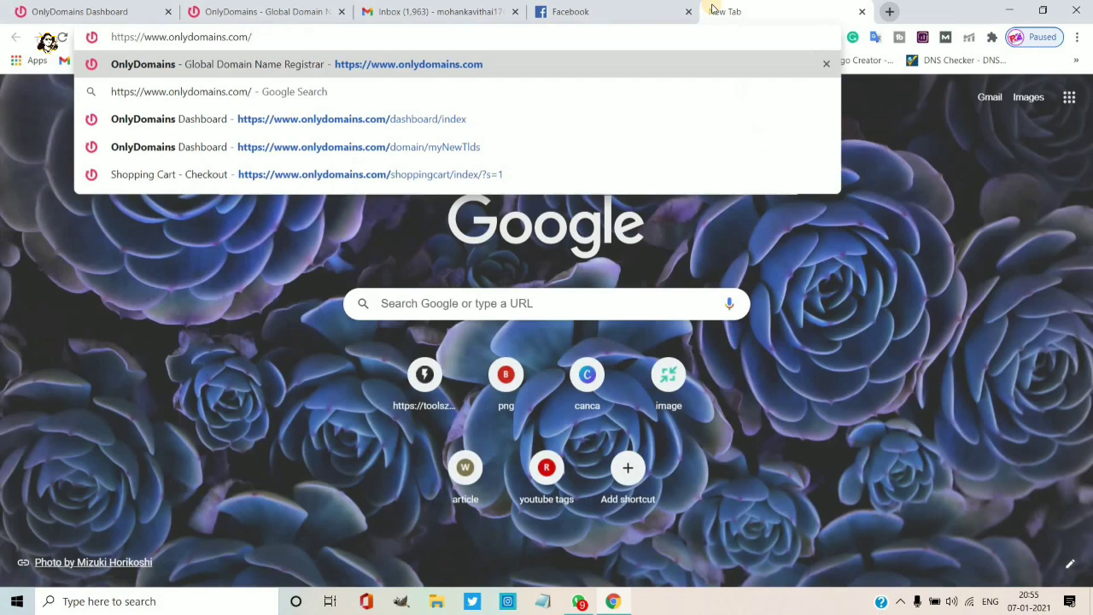
key(Return)
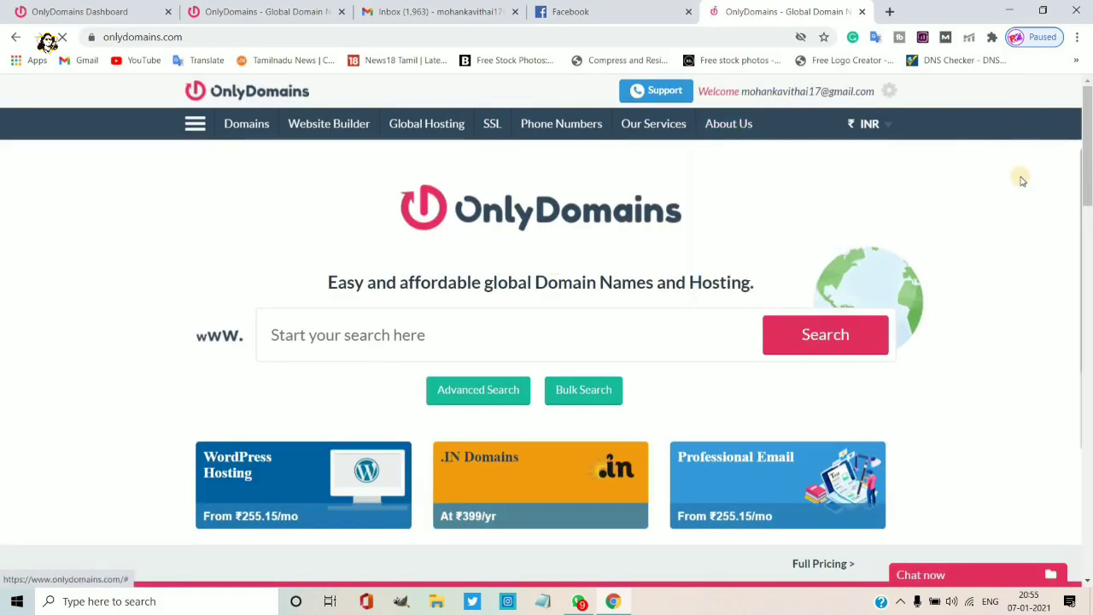
click(289, 8)
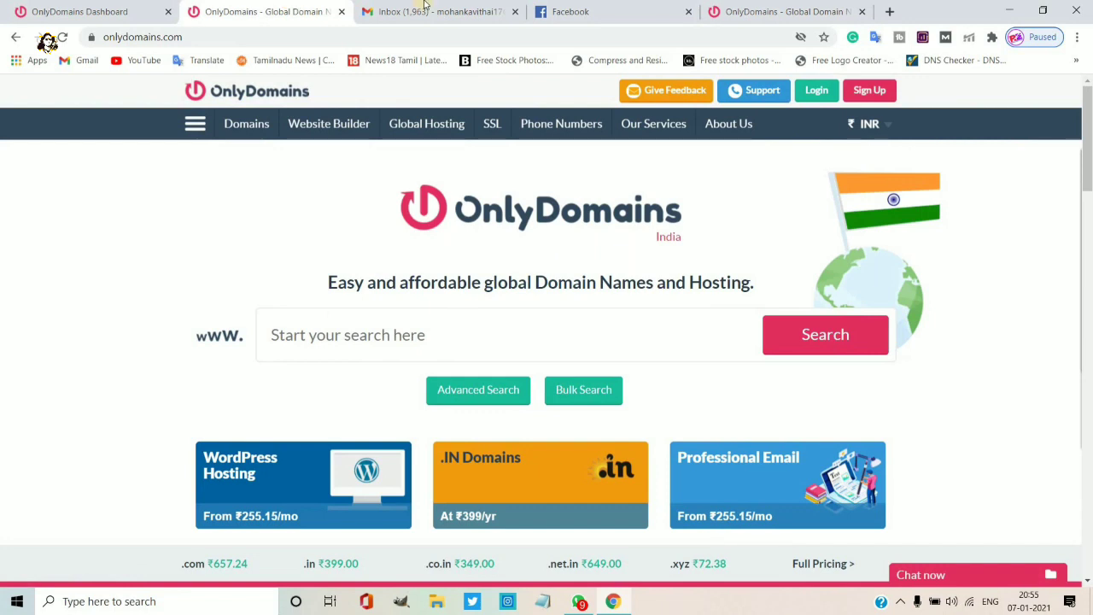
click(53, 11)
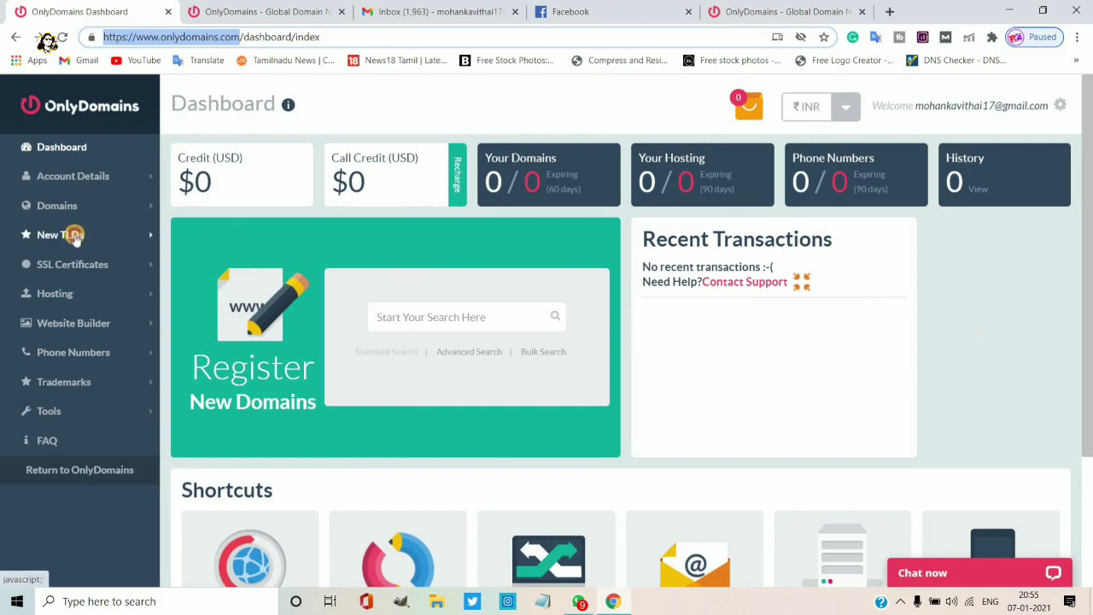
- Open the New TLDs Launch Diary and filter its table by '.fre' to show .free
click(75, 240)
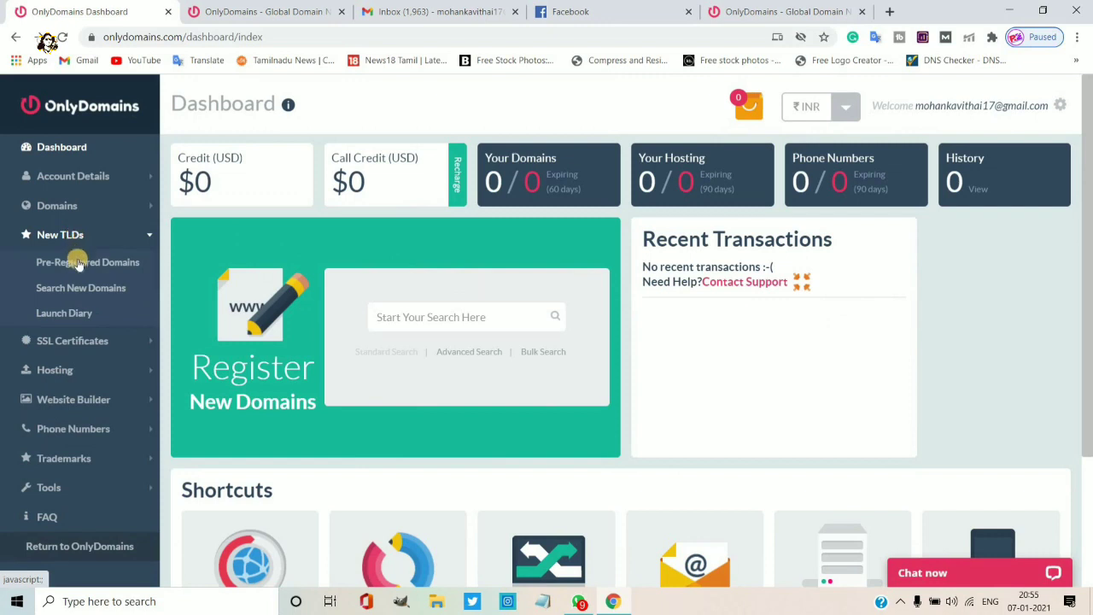
click(79, 264)
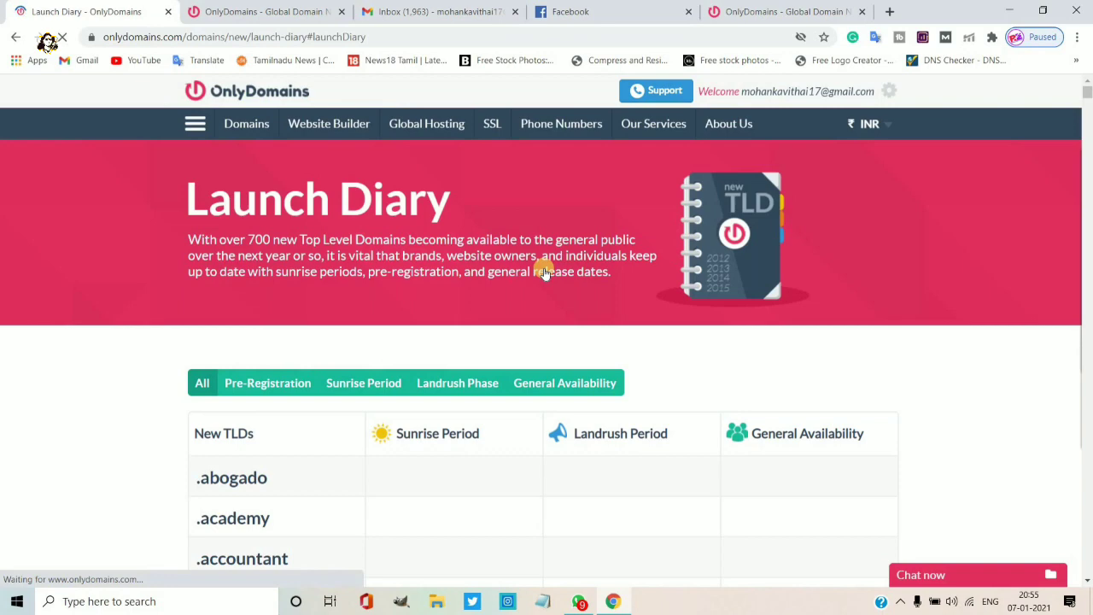
scroll(1076, 145, down, 4)
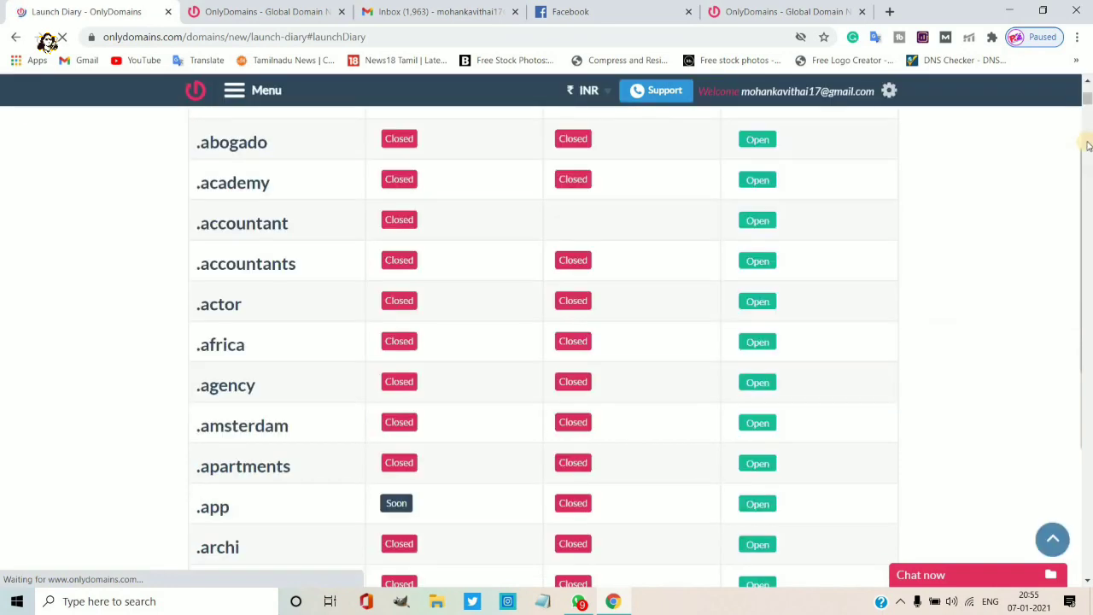
scroll(1057, 139, up, 4)
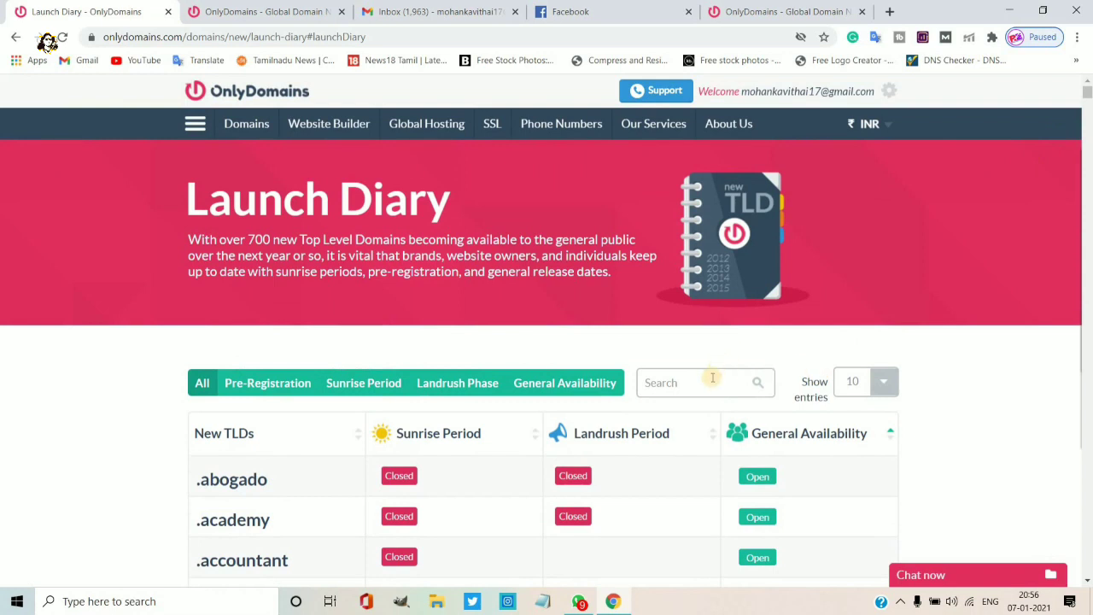
click(712, 380)
text(.fre)
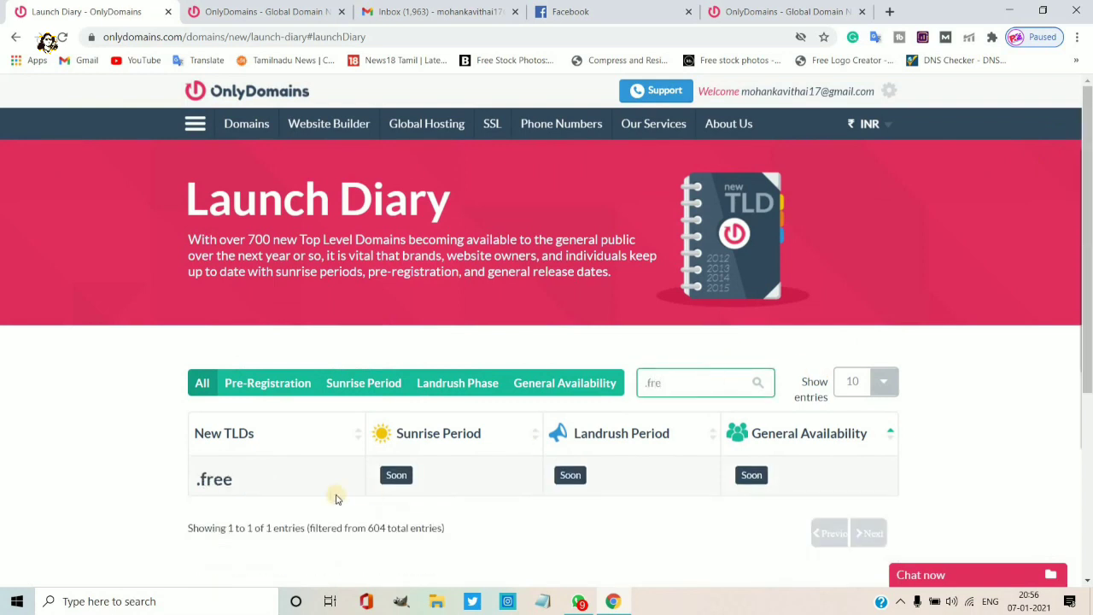
- On the .free page, search for 'bloggerthemes' to check bloggerthemes.free availability
click(220, 486)
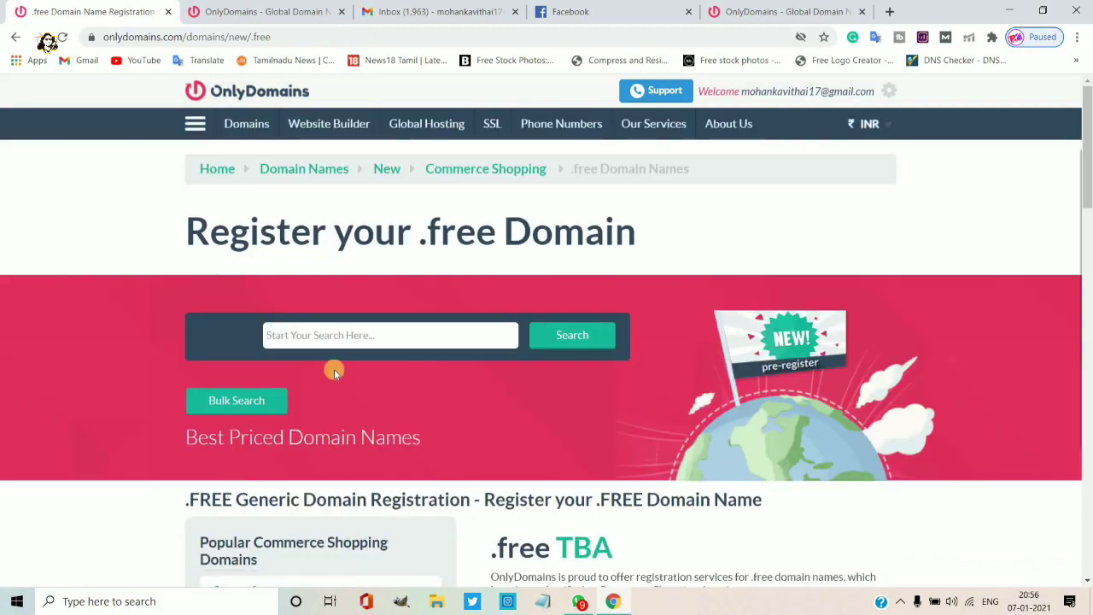
click(333, 336)
text(https://www.onlydomains.com/)
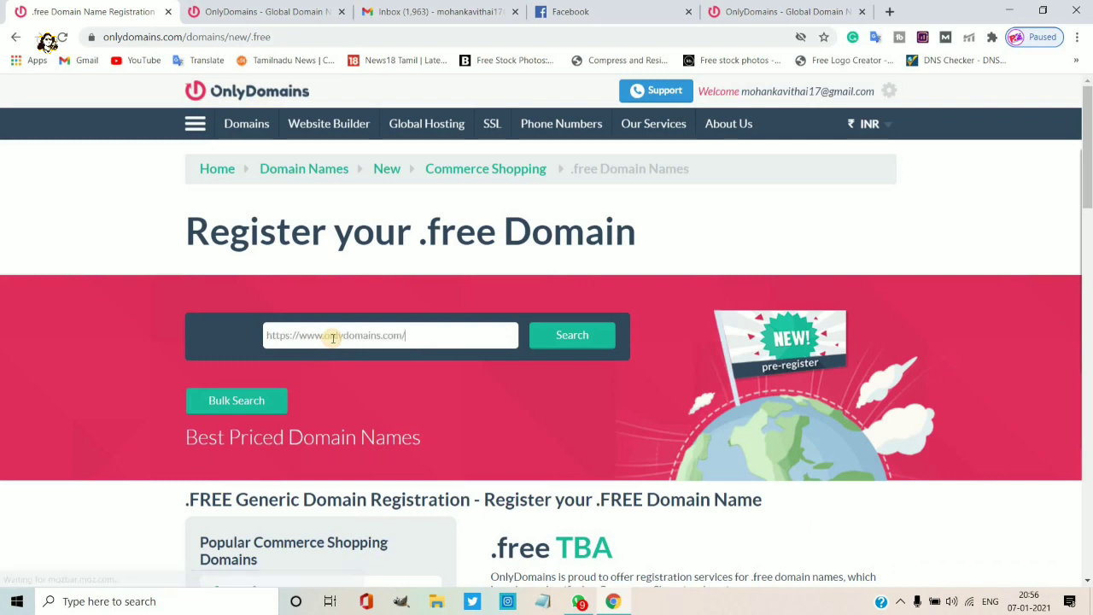
drag(410, 335, 244, 341)
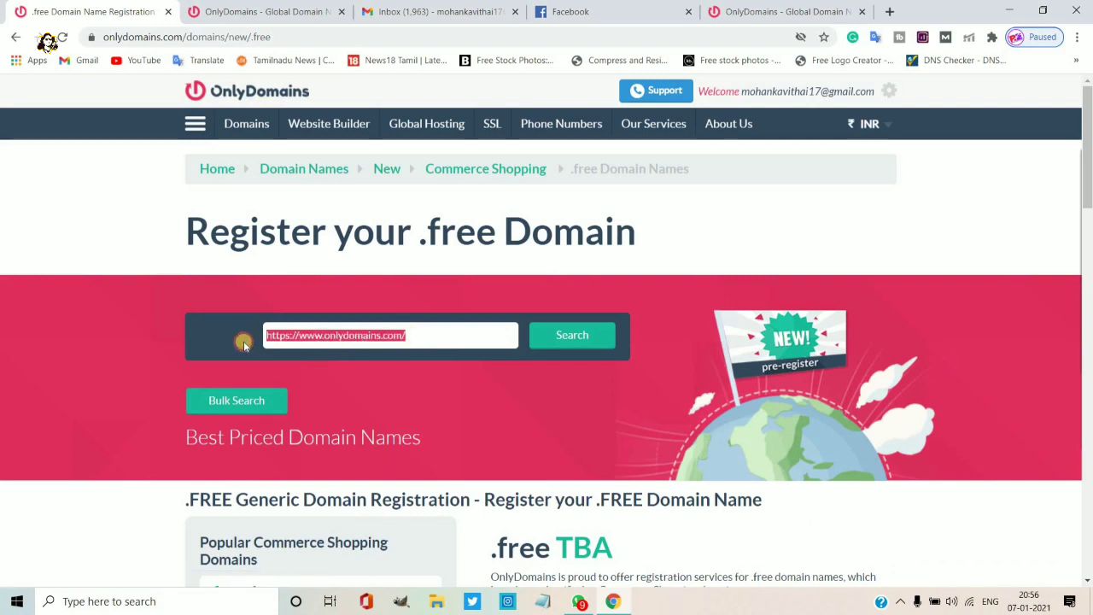
key(BackSpace)
text(blo)
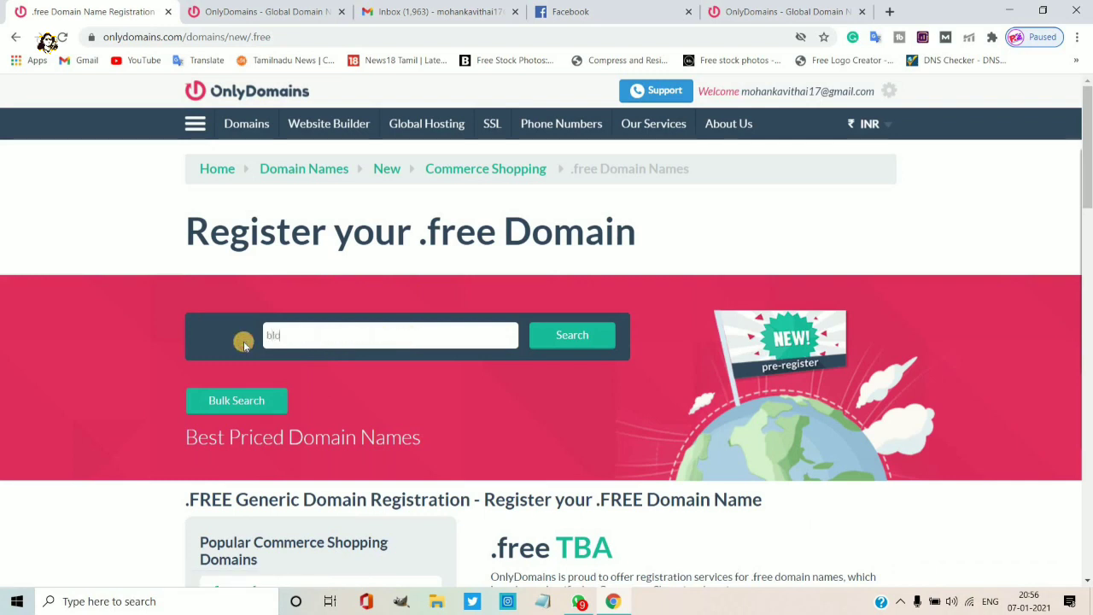
text(ggerfr)
text(ee)
key(BackSpace)
key(BackSpace)
key(BackSpace)
key(BackSpace)
text(themes)
key(Return)
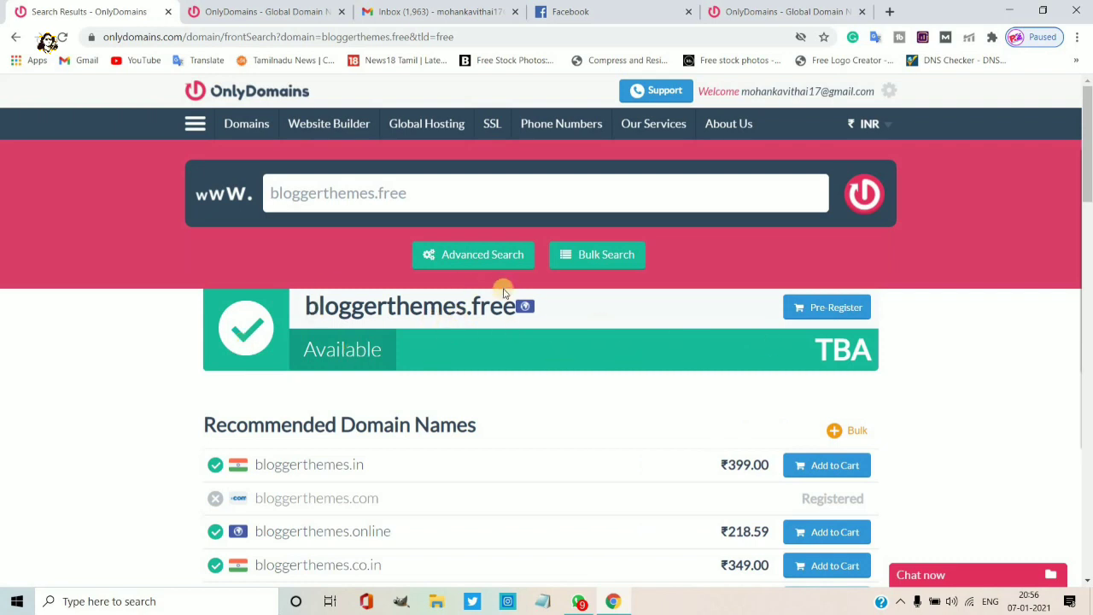
- Pre-register bloggerthemes.free, check out, and change its term from 2 Years to 1 Year
click(829, 306)
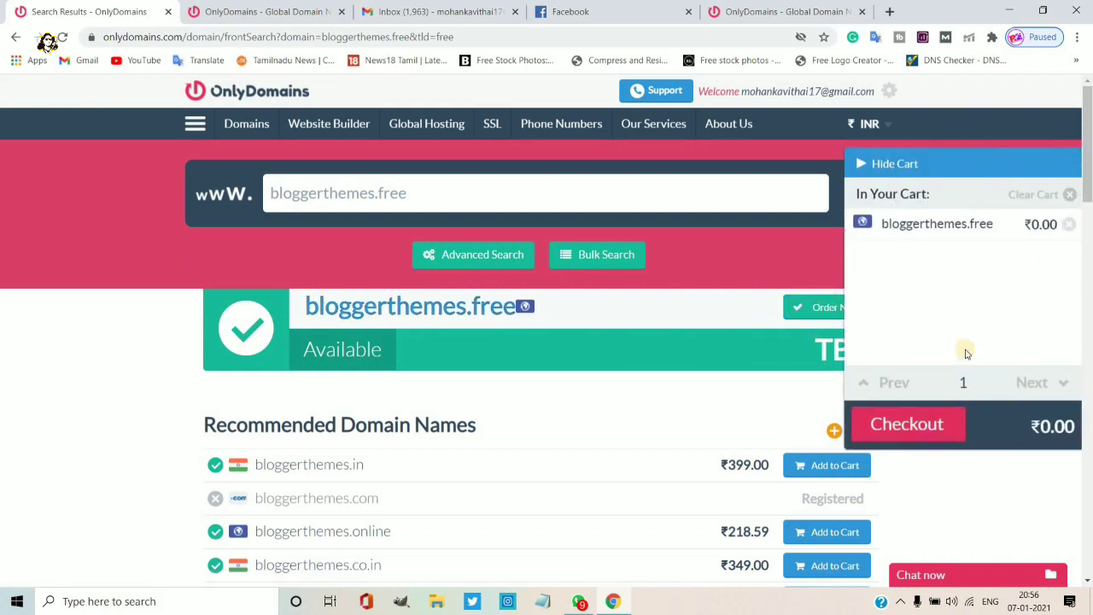
click(915, 423)
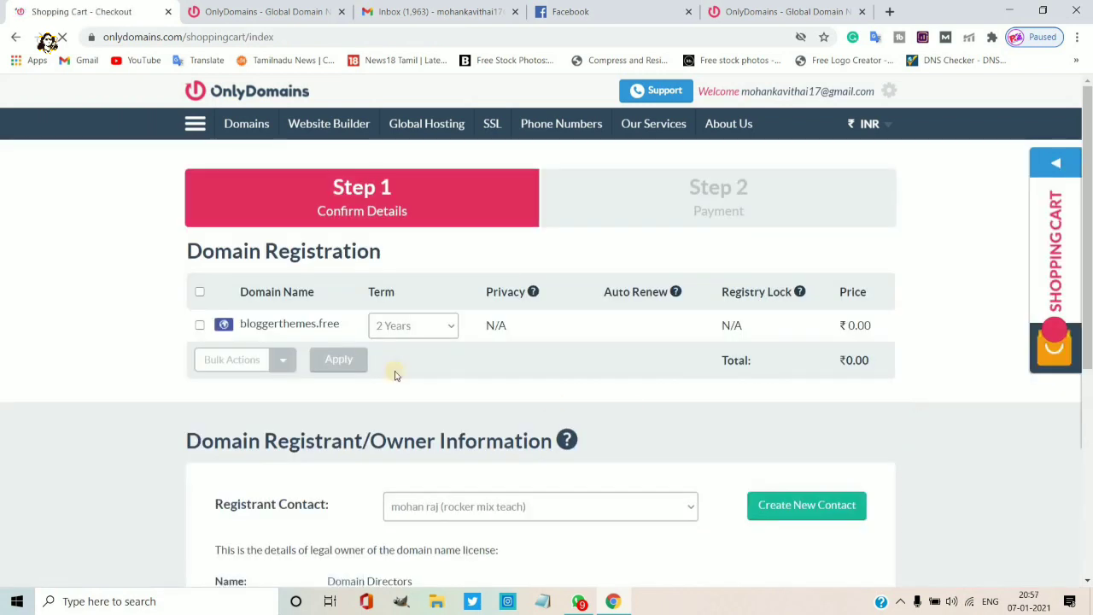
click(439, 326)
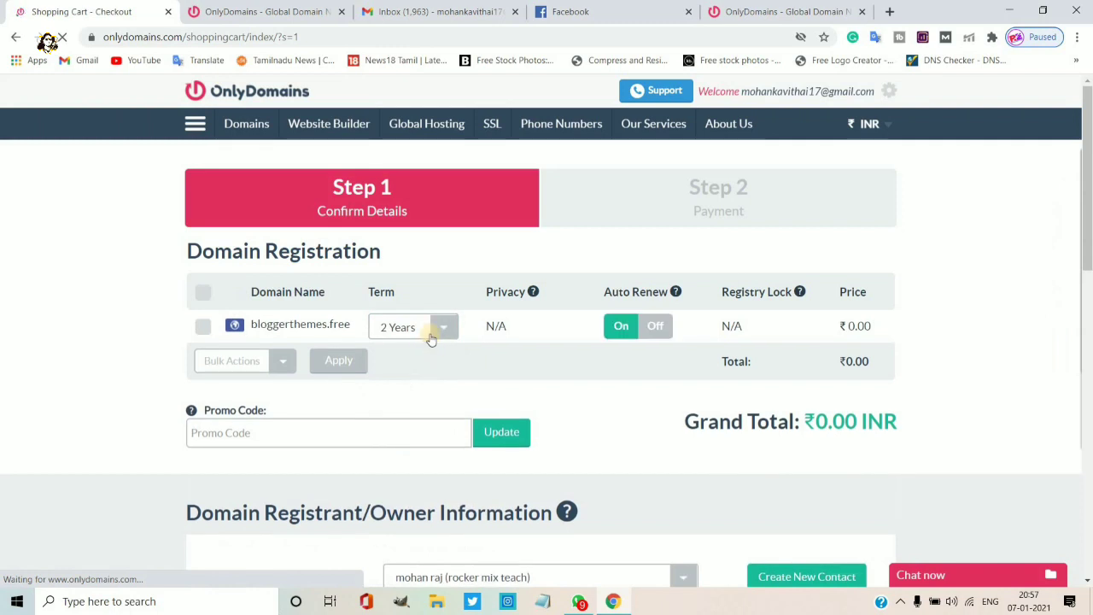
click(442, 330)
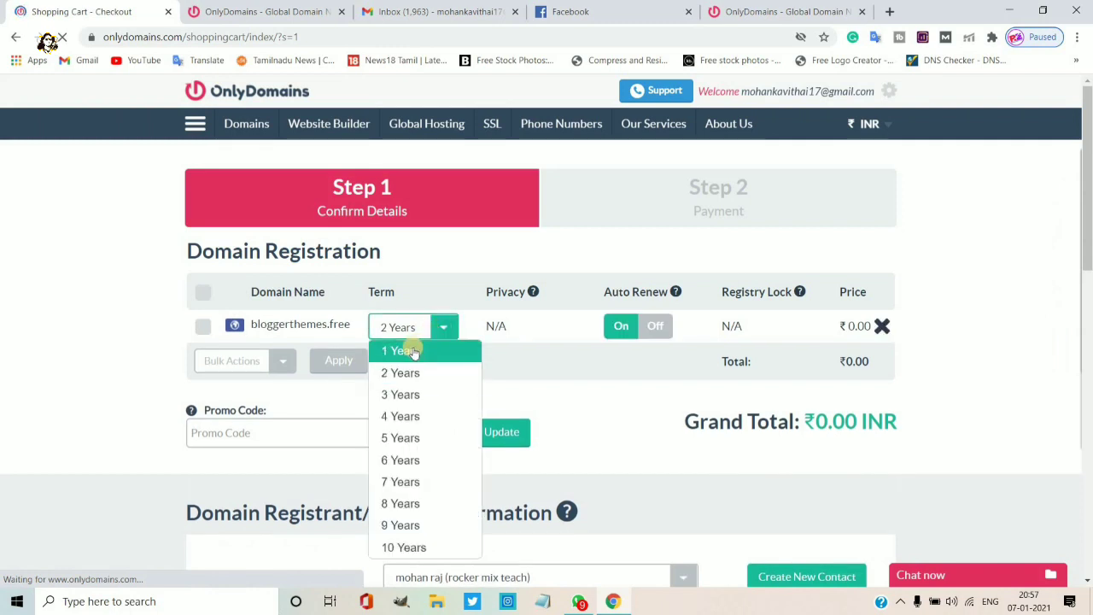
click(414, 349)
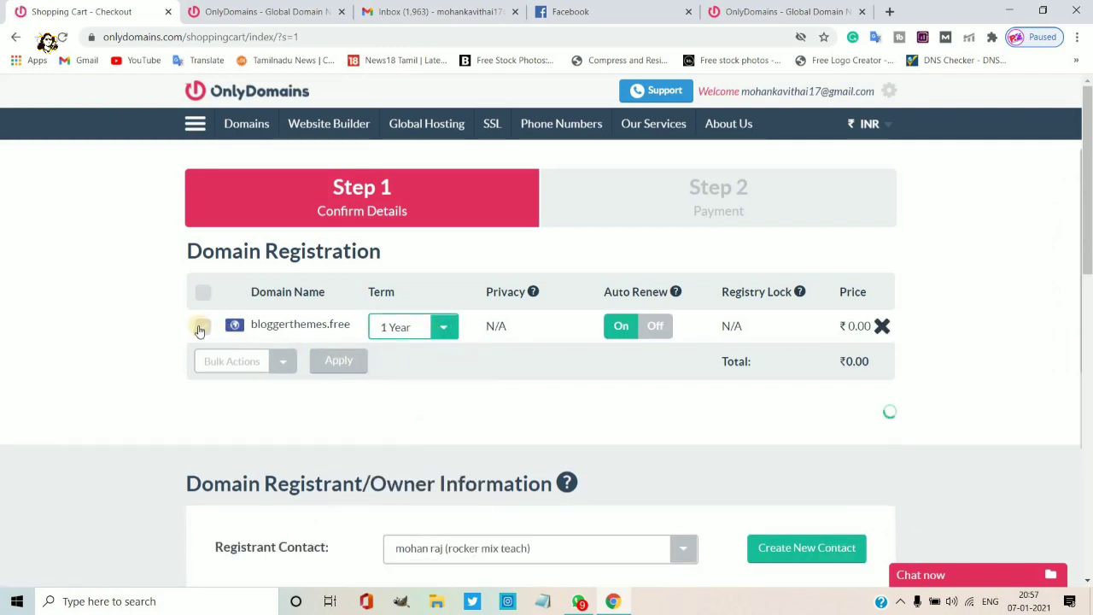
click(199, 330)
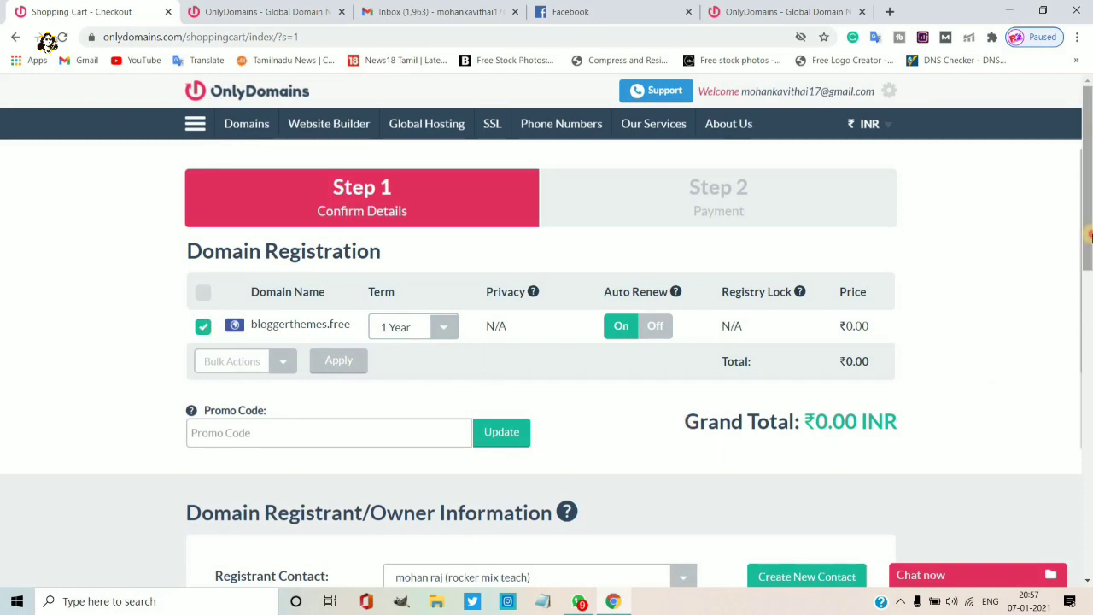
drag(1088, 256, 1088, 485)
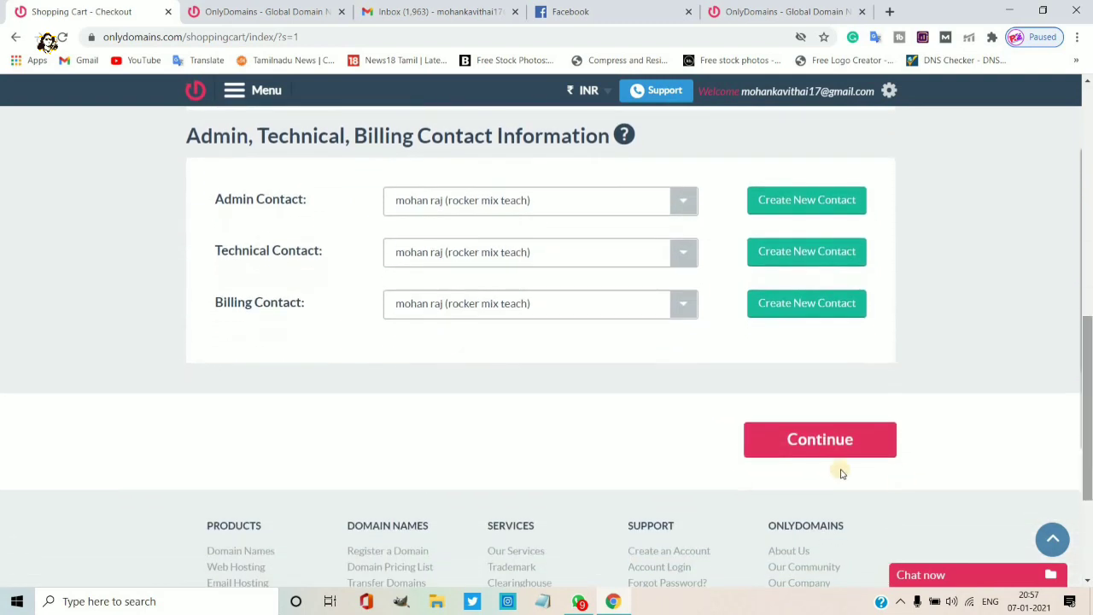
- Continue to the Payment page and tick 'I agree with the Terms and Conditions'
click(820, 439)
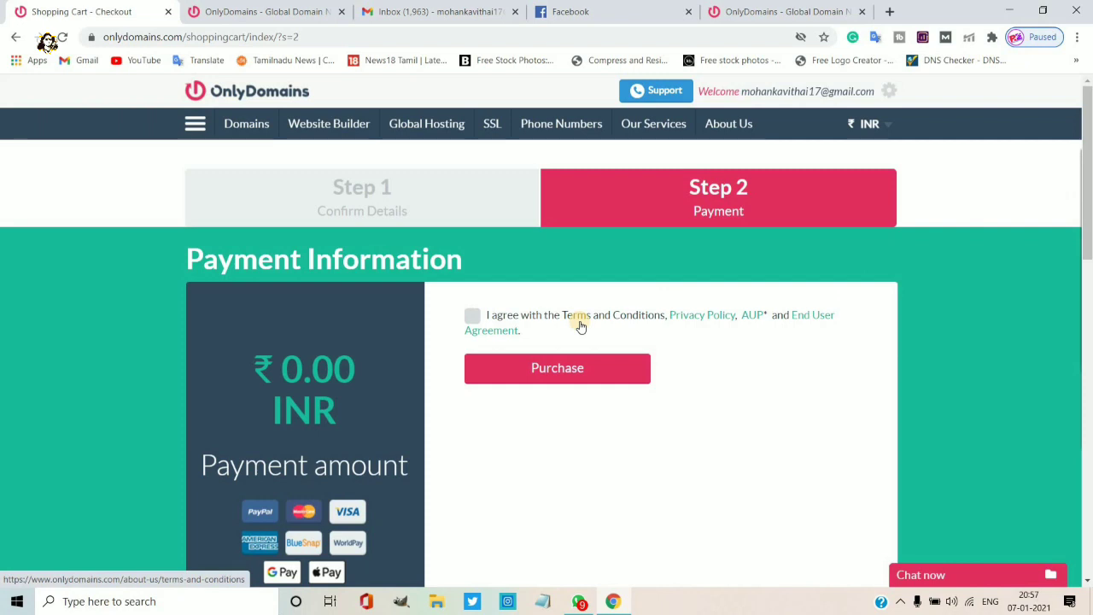
click(472, 316)
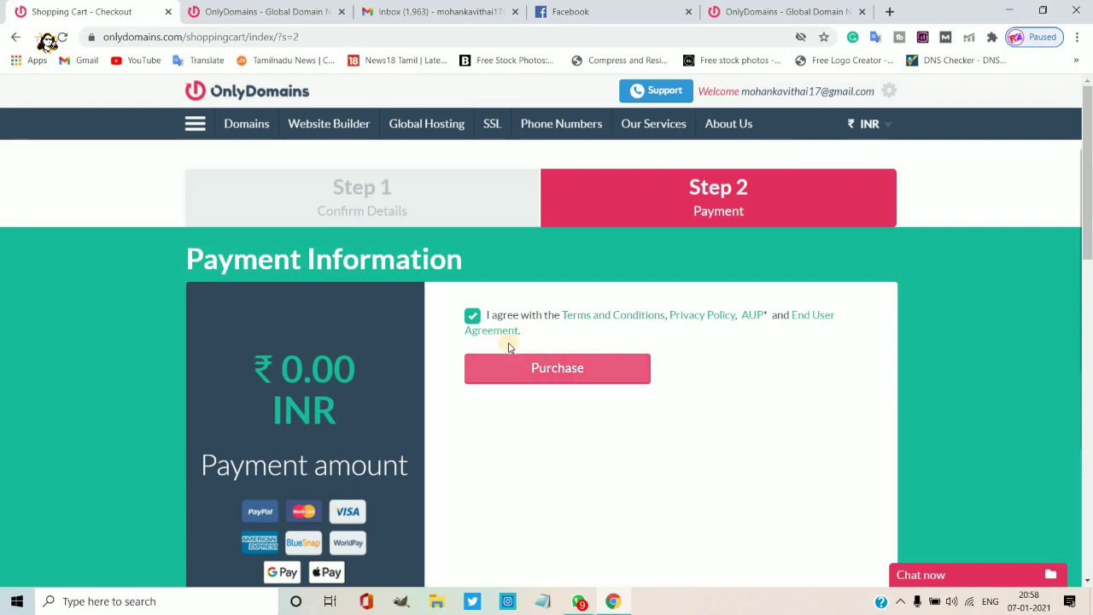
- Purchase the ₹0.00 order, then go to the Dashboard from the success page
click(530, 368)
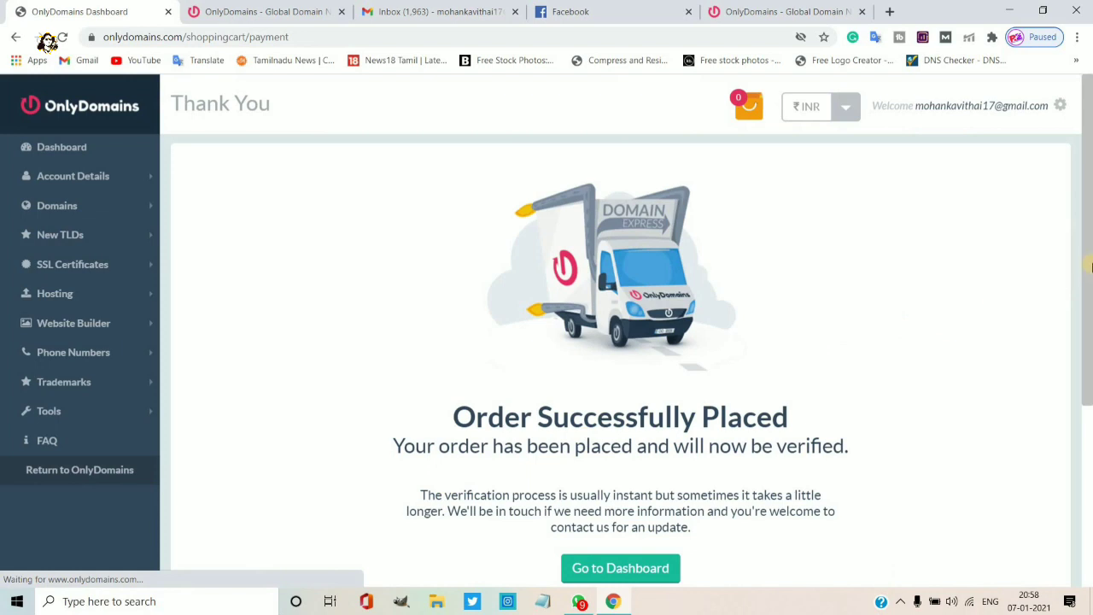
drag(1088, 278, 1088, 320)
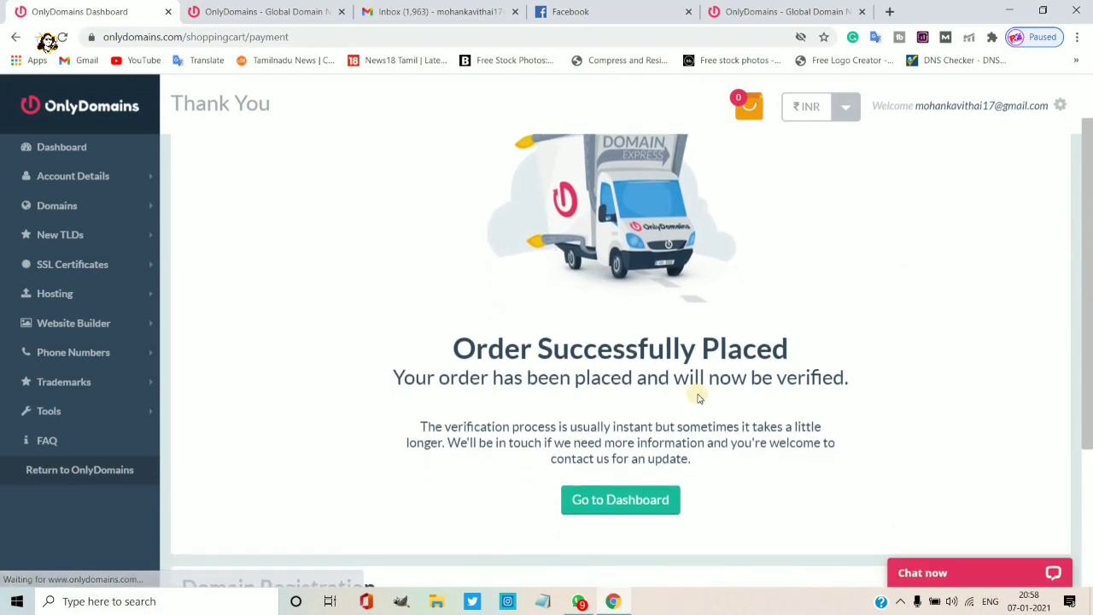
click(615, 504)
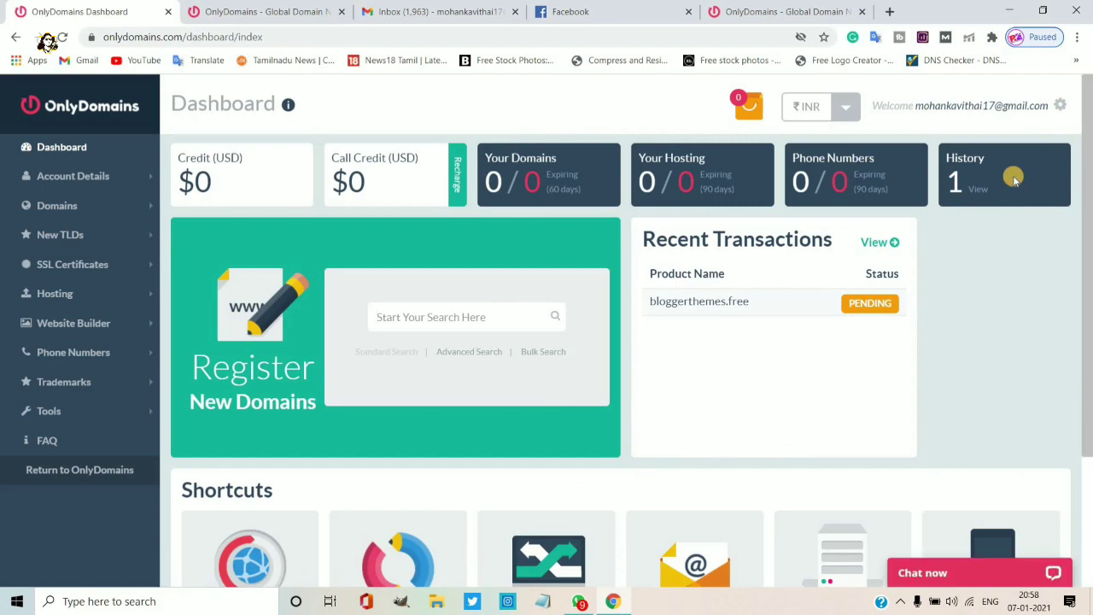
- Open Transaction History to view the pending bloggerthemes.free registration at INR 0.00
click(1013, 180)
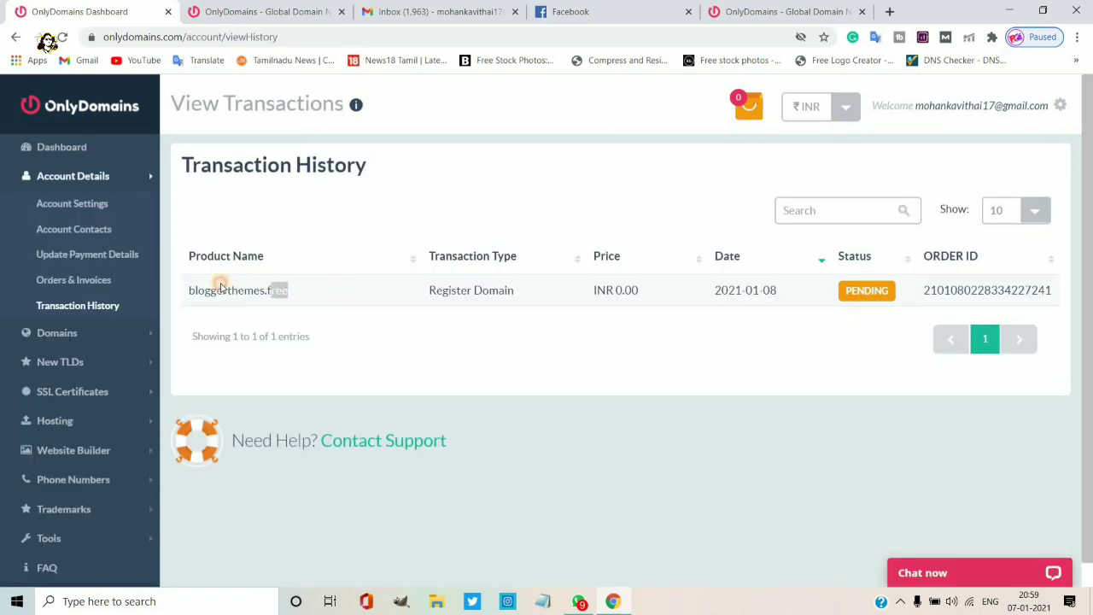
drag(288, 290, 191, 286)
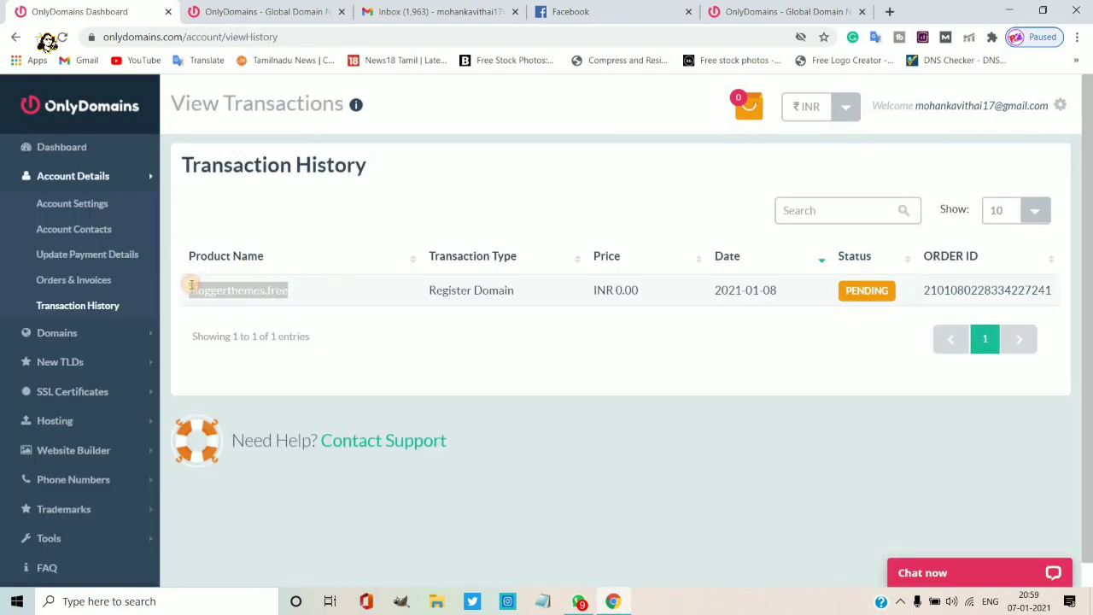
click(380, 349)
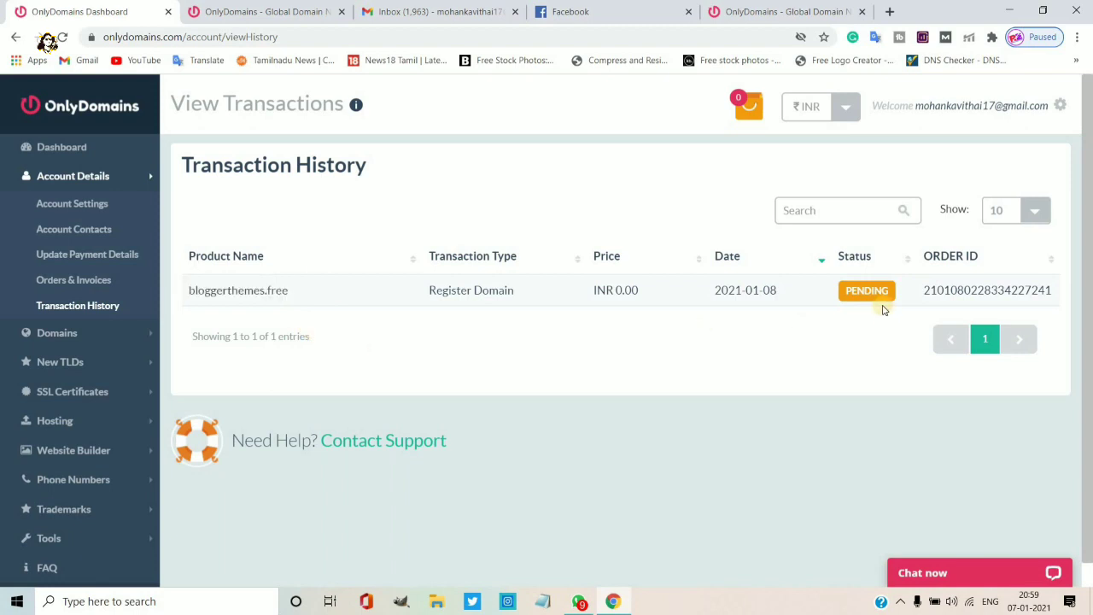